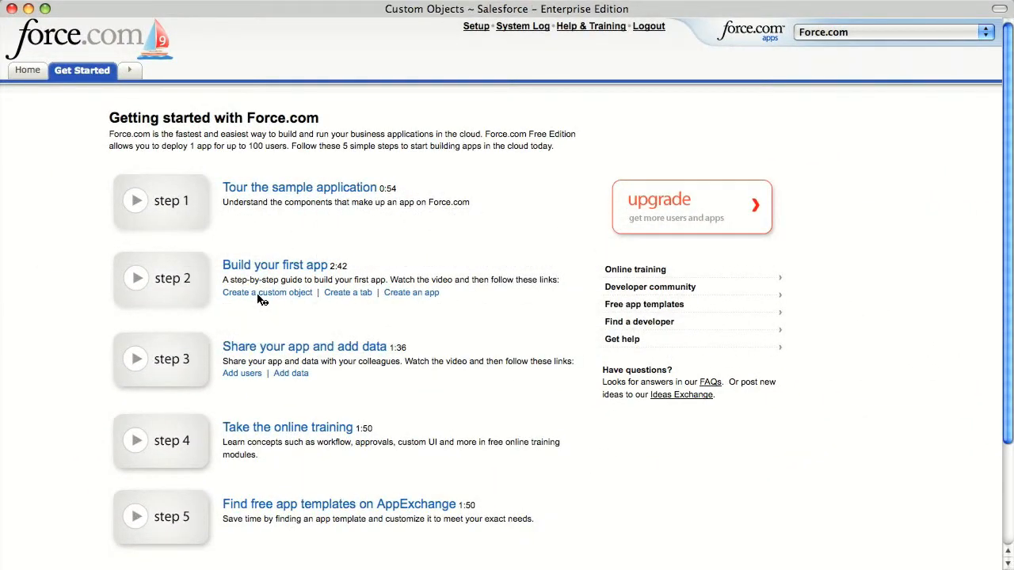
Start a new custom object with the label Expense and the plural label Expenses.
left_click(265, 293)
left_click(372, 200)
type("Expens")
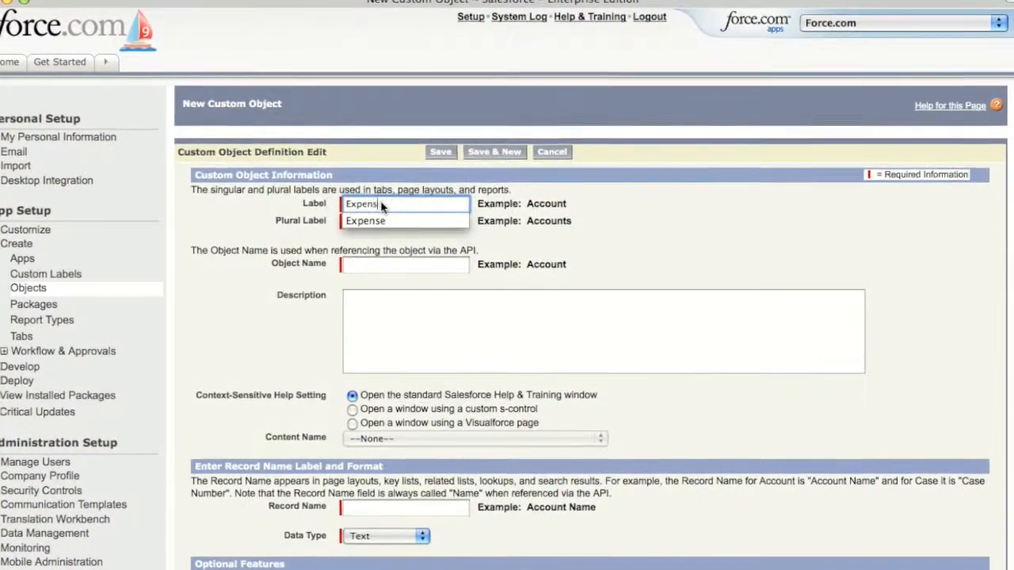
type("e")
key("Tab")
type("Expenses")
key("Tab")
Enable reports, activities, field history tracking, the Notes and Attachments list and the New Custom Tab Wizard for the Expense object, and save it.
scroll(370, 299, "down", 3)
scroll(366, 296, "down", 2)
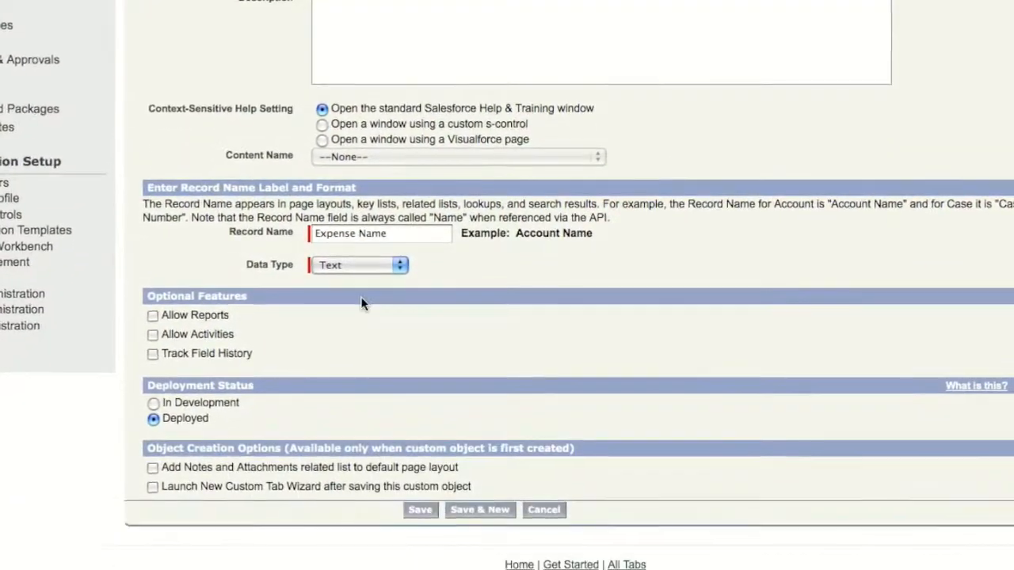
left_click(152, 316)
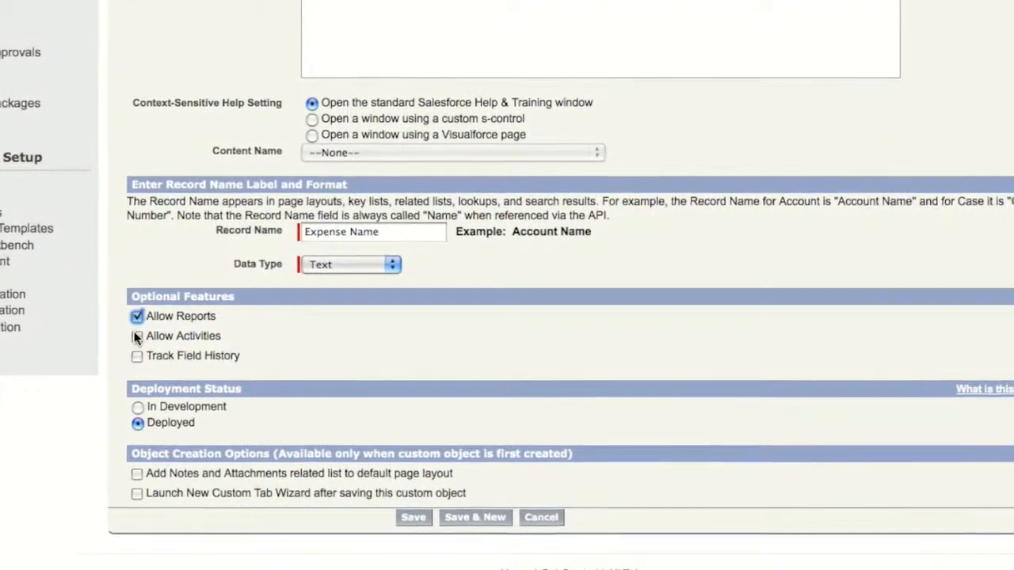
left_click(136, 335)
left_click(136, 355)
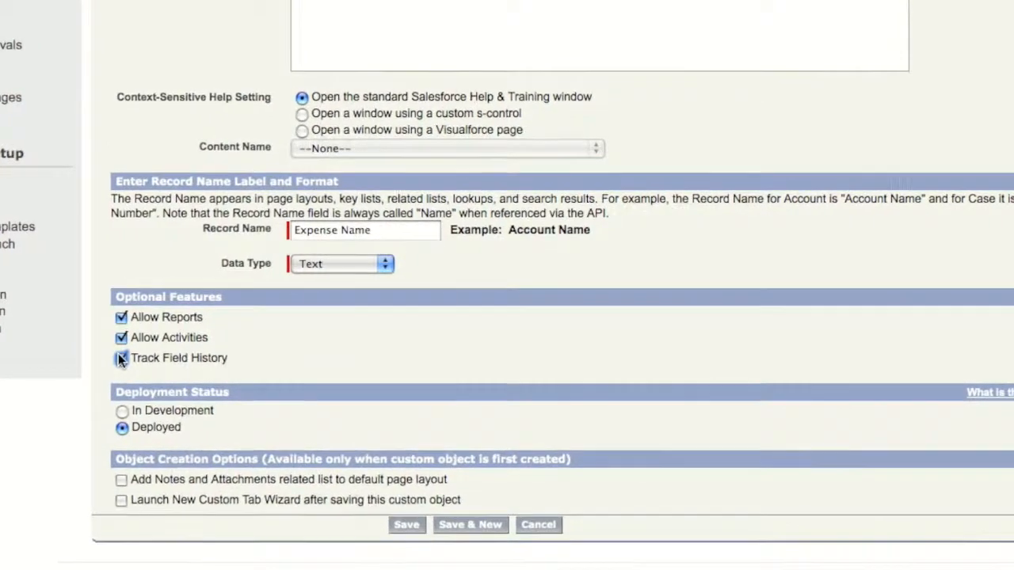
left_click(121, 480)
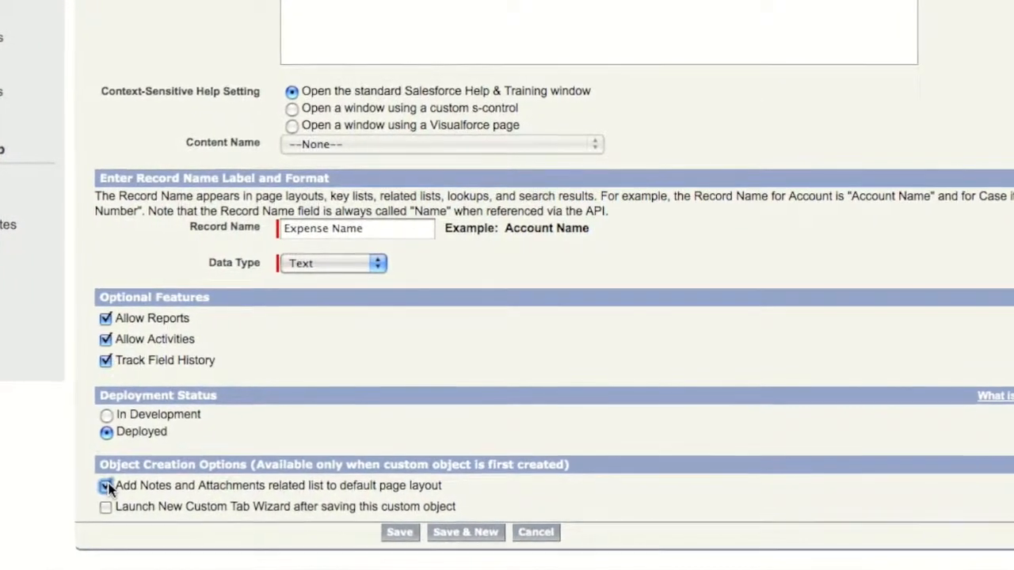
left_click(106, 507)
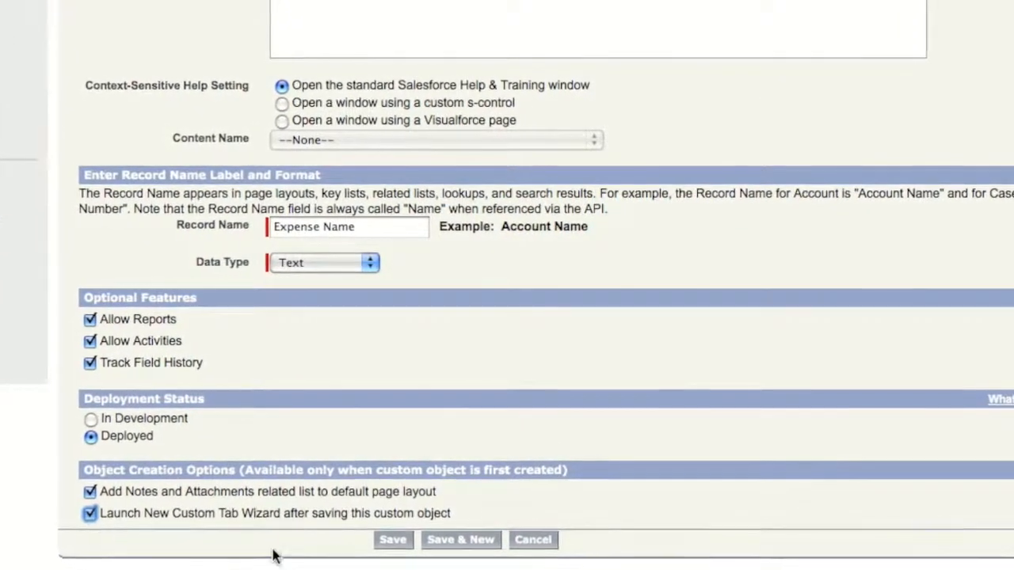
left_click(380, 542)
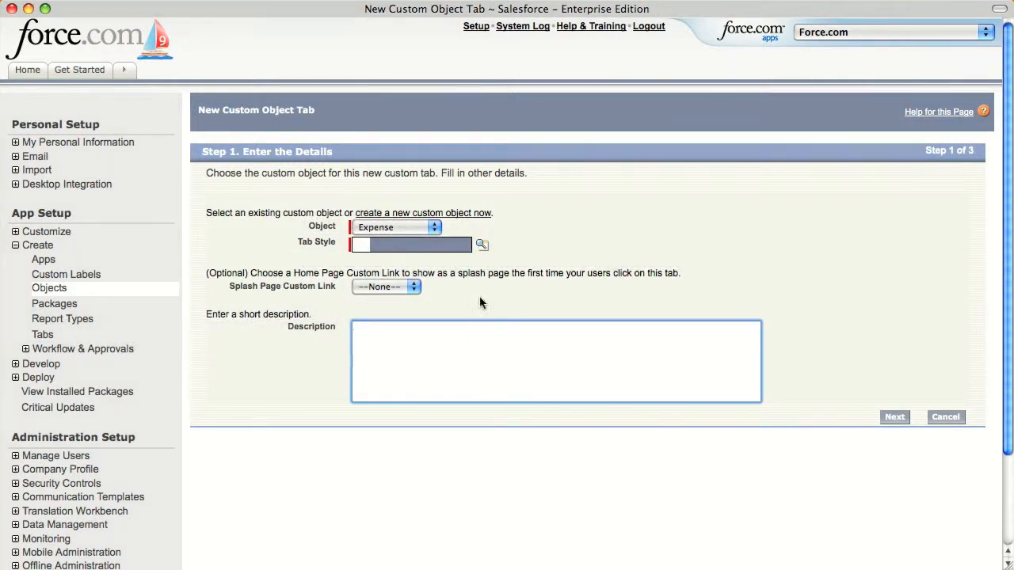
Give the Expense object's tab the Bank tab style and continue to the profile settings.
left_click(482, 247)
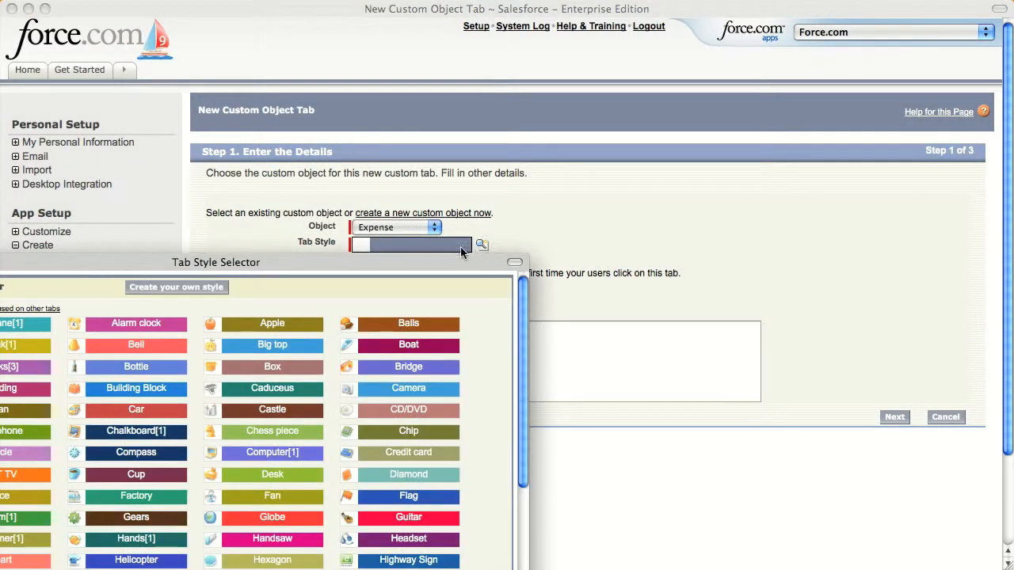
left_click_drag(319, 265, 580, 123)
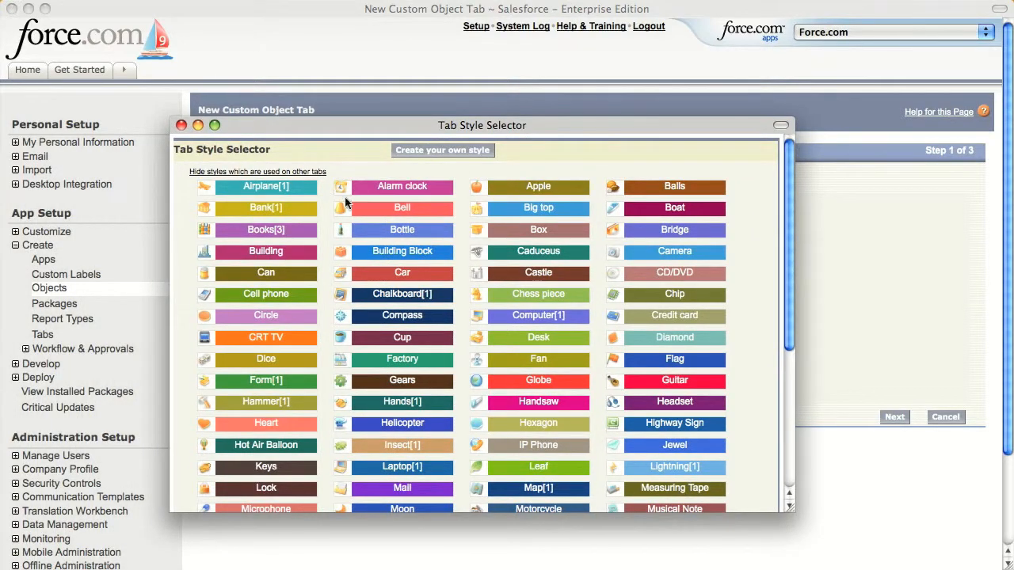
left_click(302, 213)
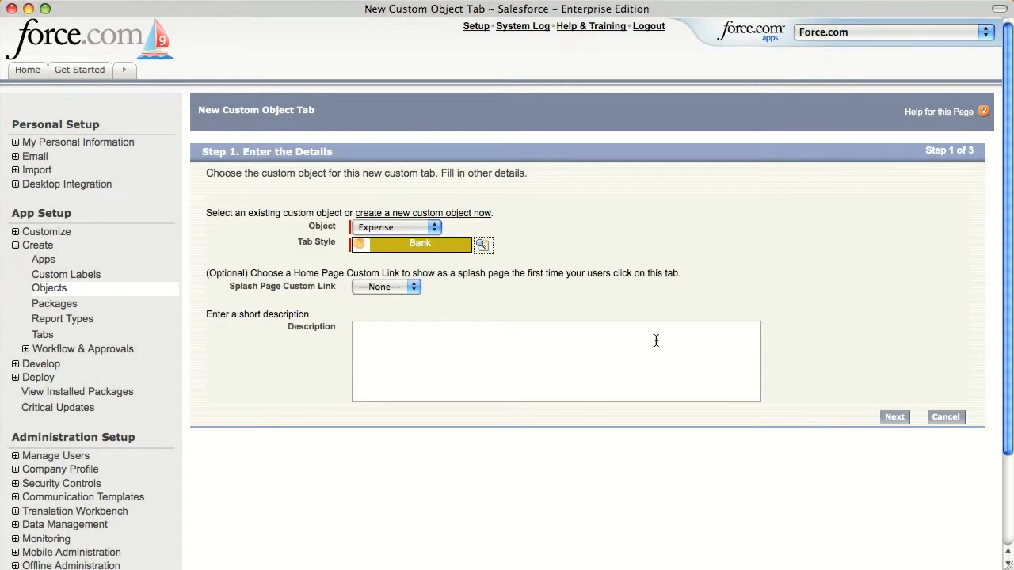
left_click(893, 416)
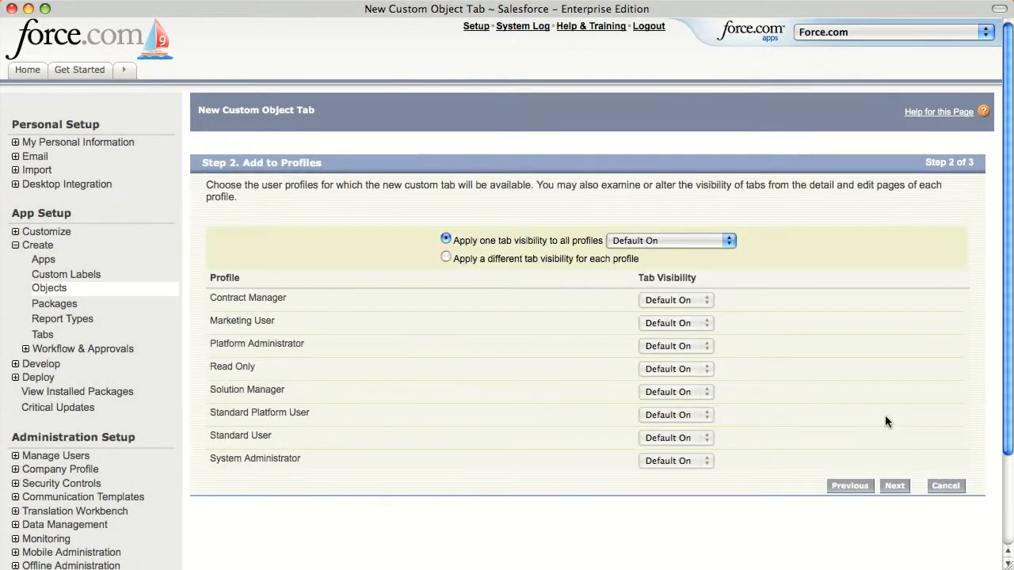
Keep the tab Default On for all profiles, exclude it from every custom app, and save the tab.
left_click(894, 487)
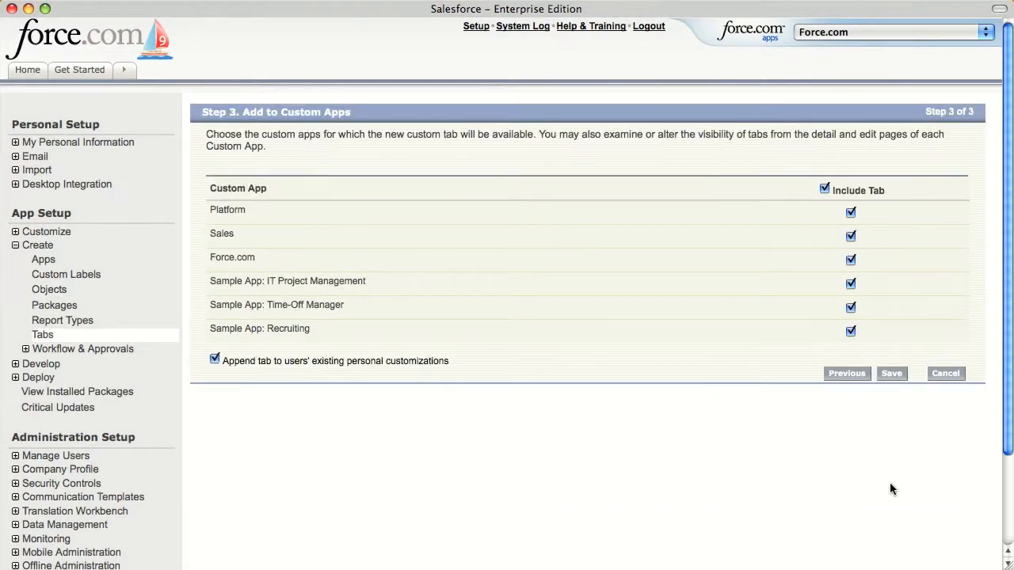
left_click(822, 190)
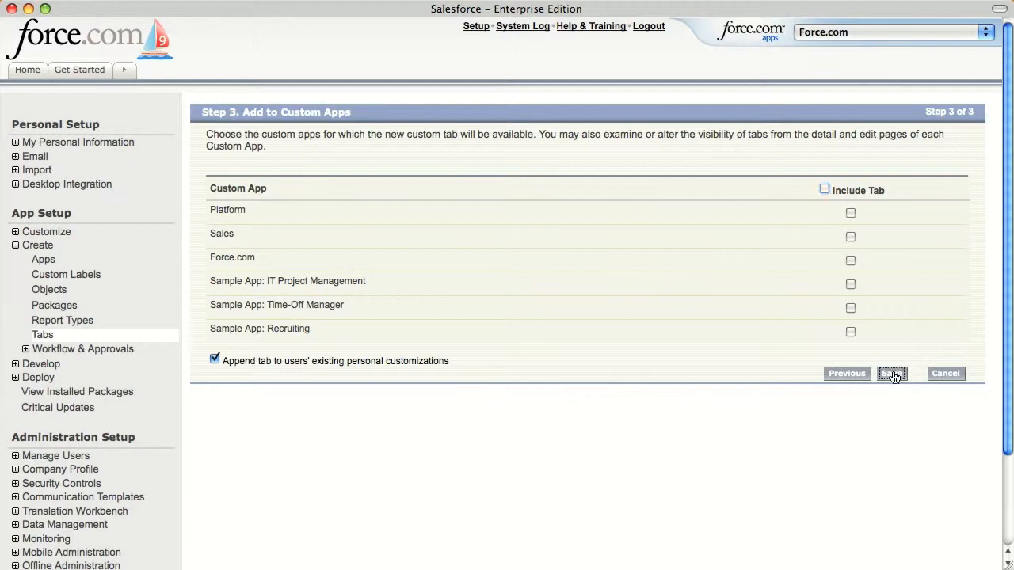
left_click(893, 374)
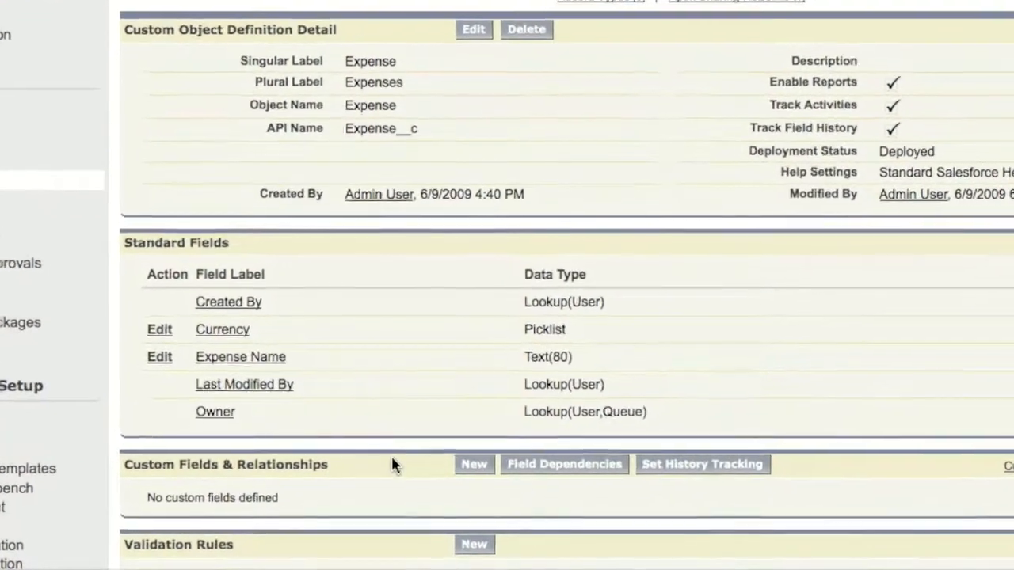
Define a new custom field of type Date on the Expense object, labelled Date with the default value TODAY().
left_click(474, 465)
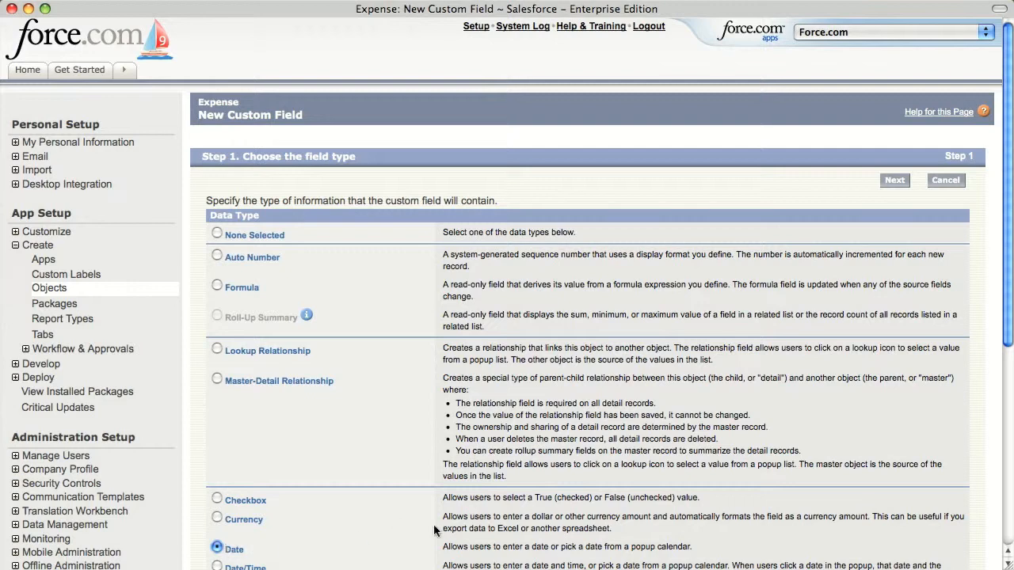
scroll(611, 449, "down", 6)
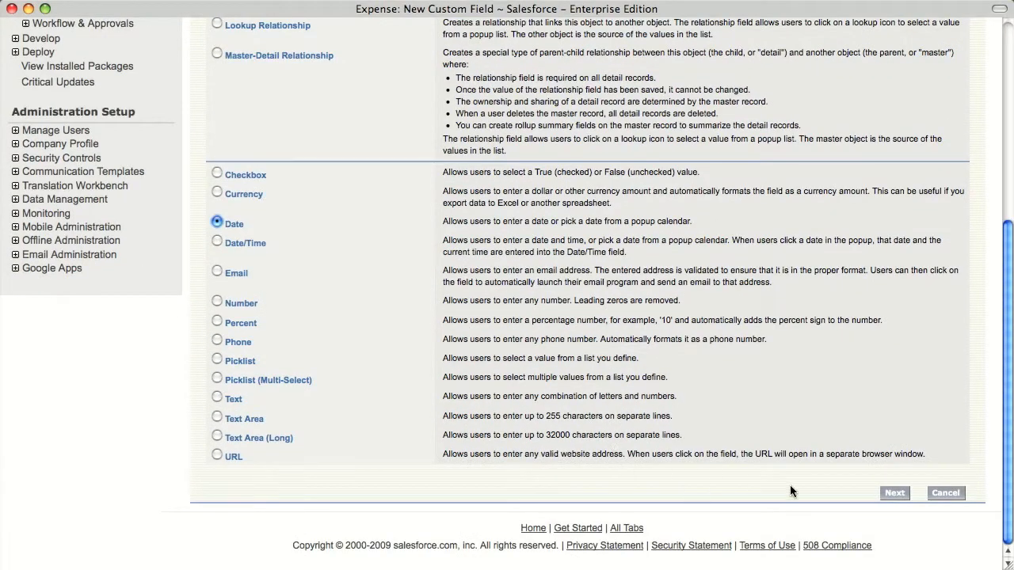
left_click(893, 493)
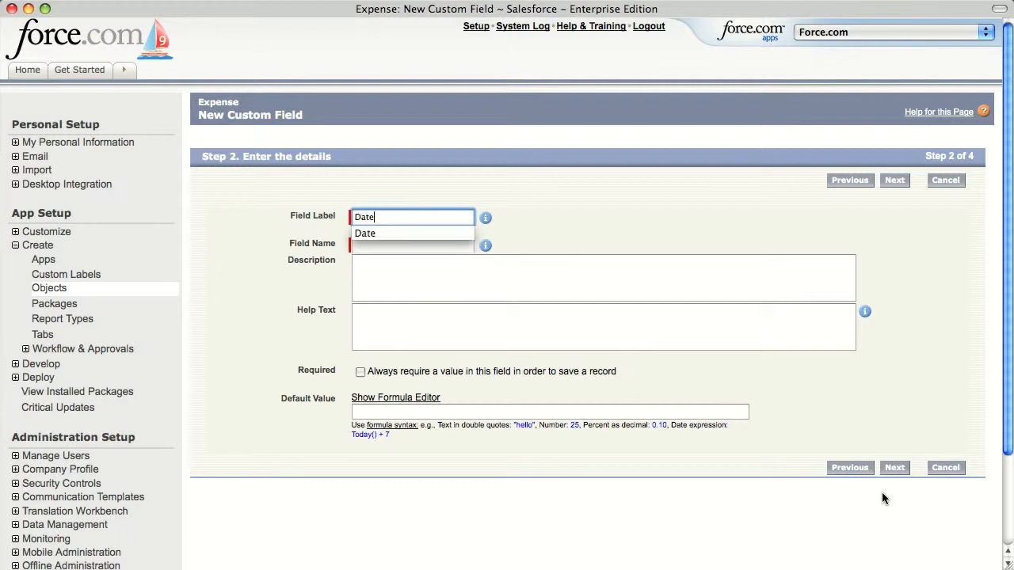
key("Tab")
key("Tab")
key("Tab")
key("Tab")
key("Tab")
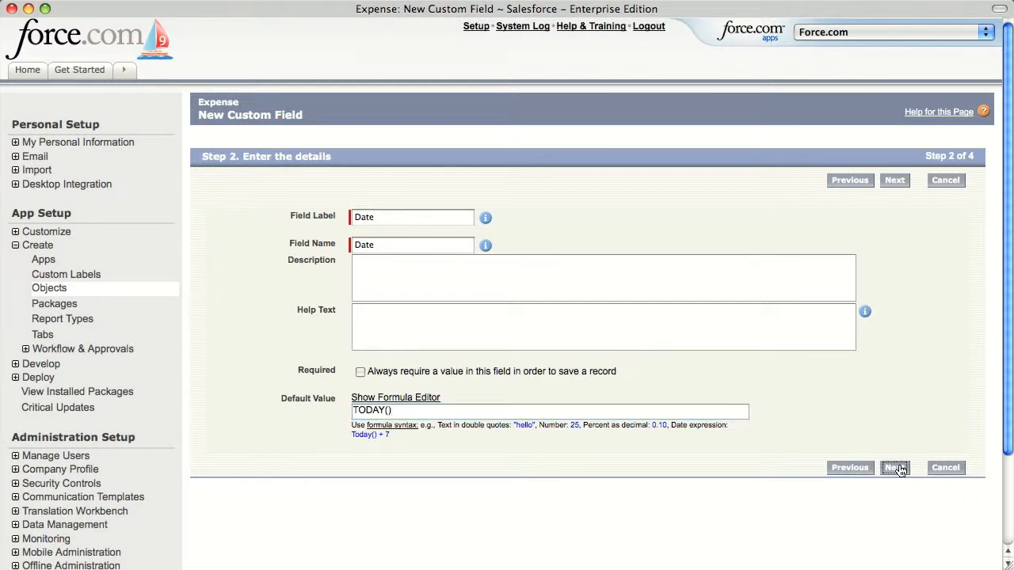
Accept the Date field's default field-level security and Expense Layout placement, save it, and begin another custom field.
left_click(898, 467)
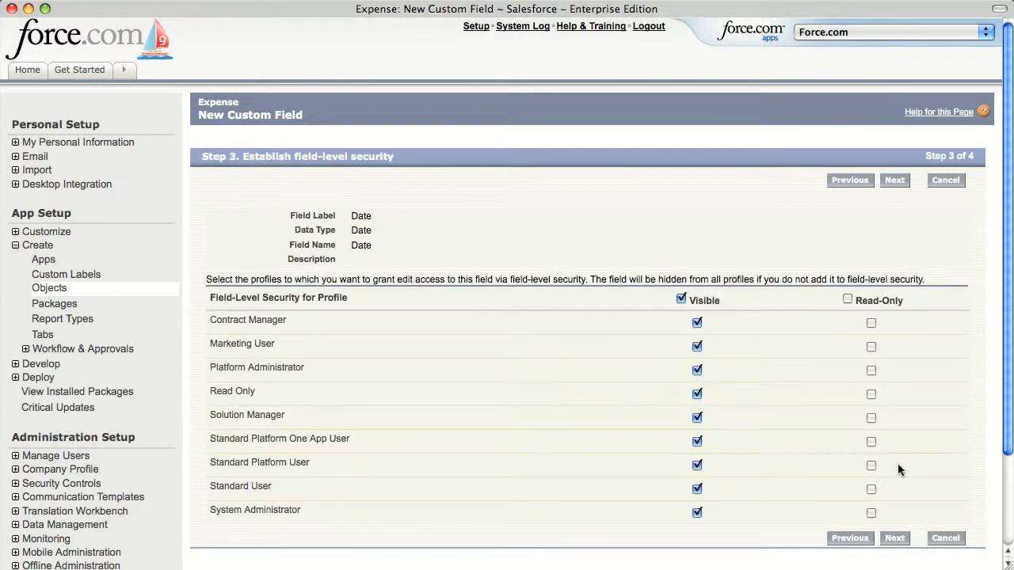
left_click(895, 539)
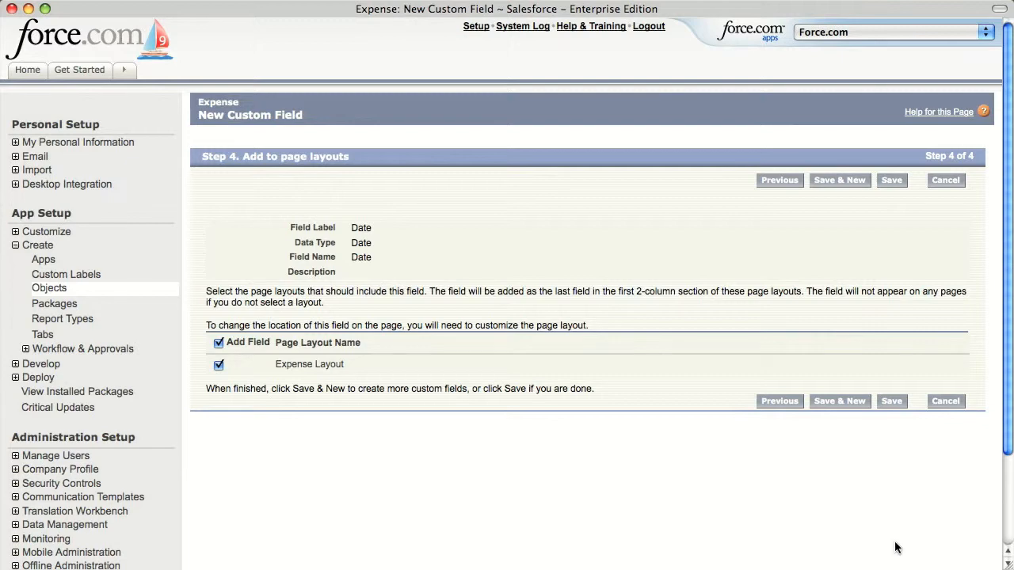
left_click(840, 402)
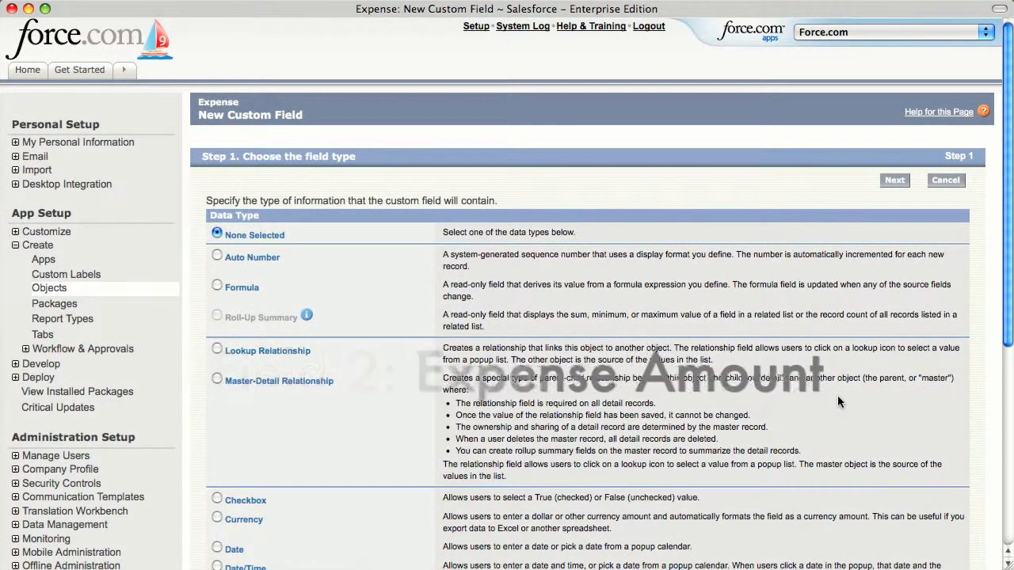
Define the new custom field as a Currency field labelled Amount.
left_click(216, 518)
scroll(422, 481, "down", 4)
scroll(421, 481, "down", 5)
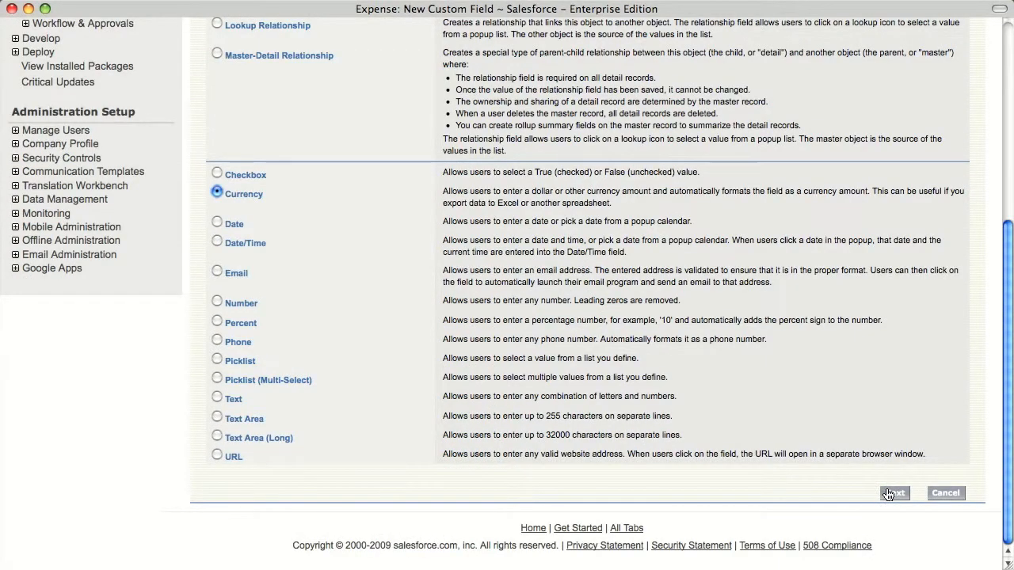
left_click(890, 492)
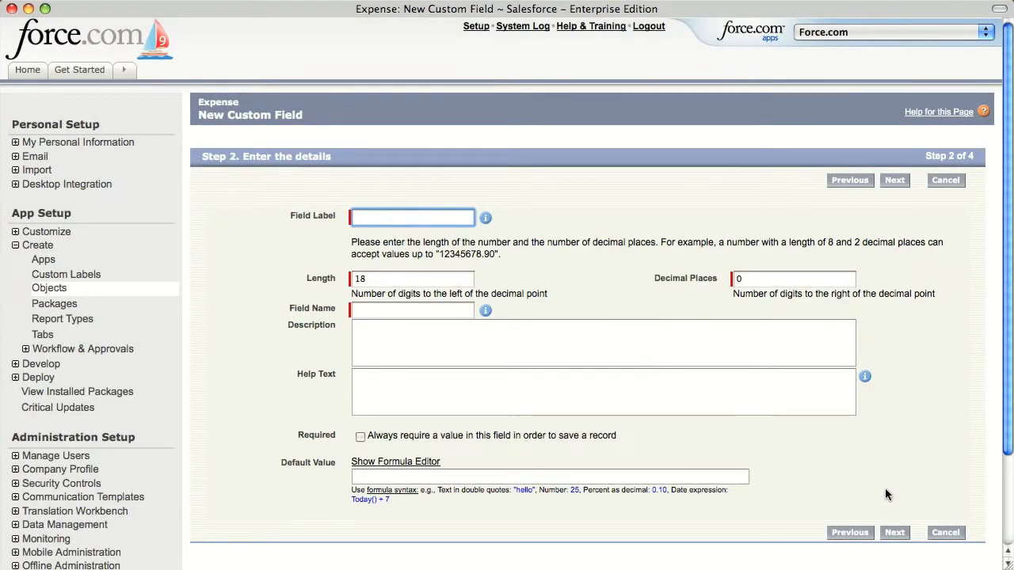
type("Amou")
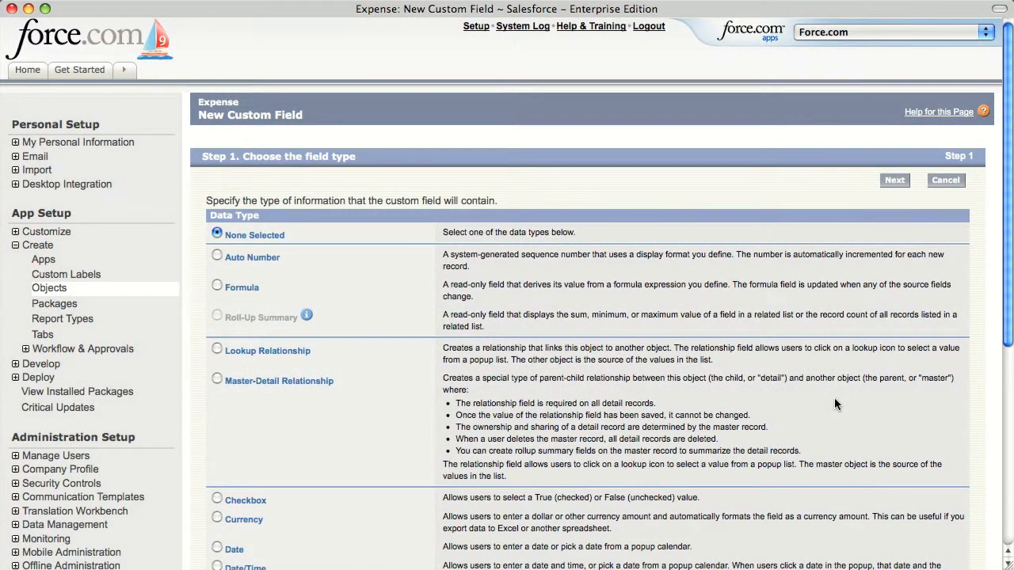
Choose Picklist as the type of the next Expense custom field and enter its label.
scroll(834, 404, "down", 8)
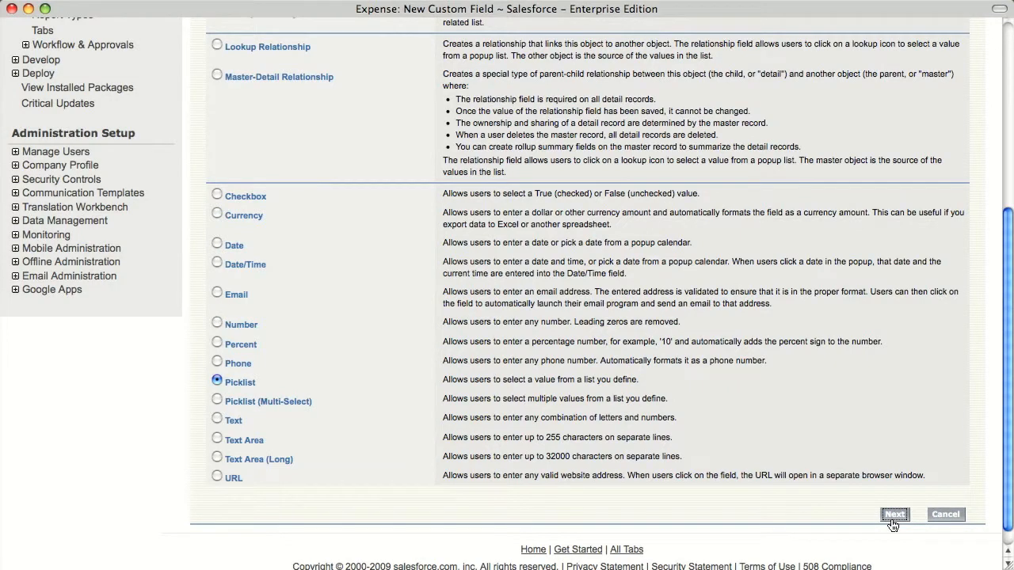
left_click(894, 515)
type("Ca")
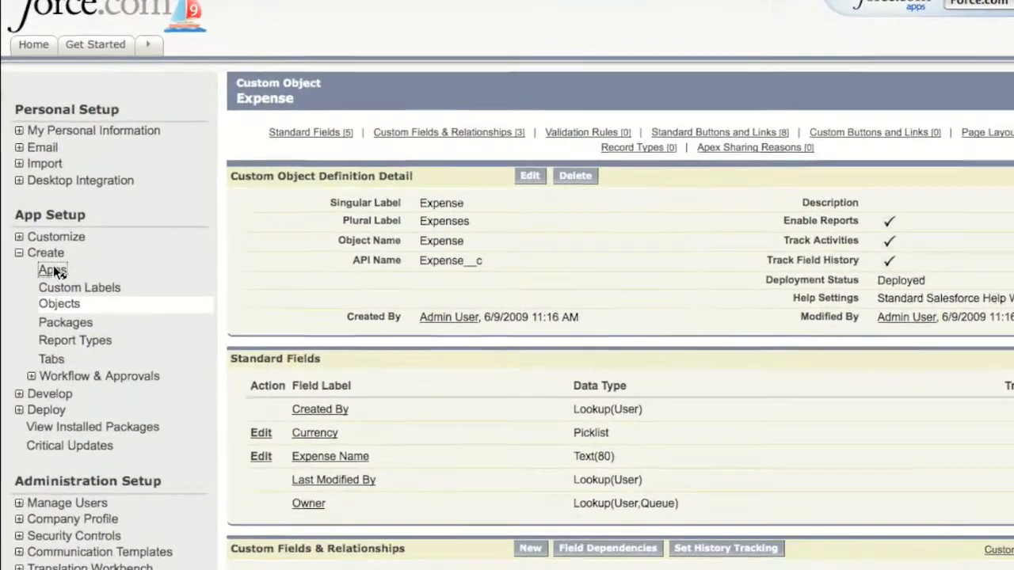
Start a new app of type Custom with the label and name Expenses, keeping the default logo.
left_click(52, 271)
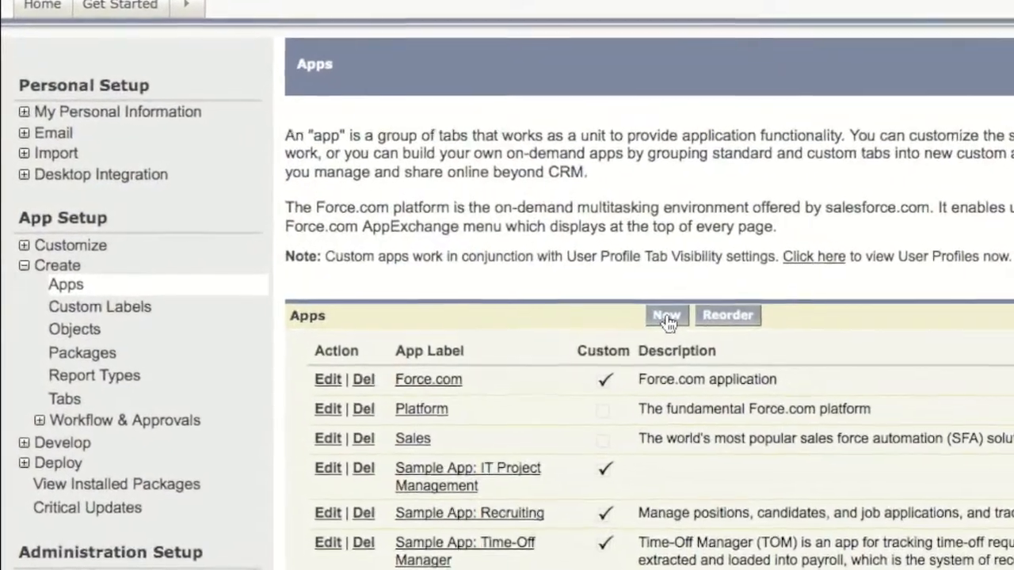
left_click(667, 317)
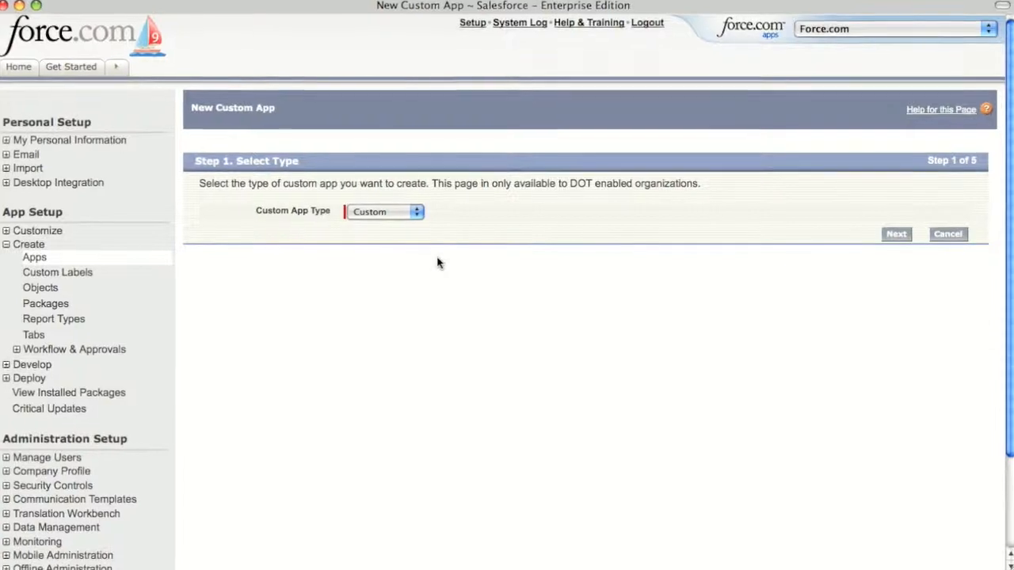
left_click(900, 232)
type("Expe")
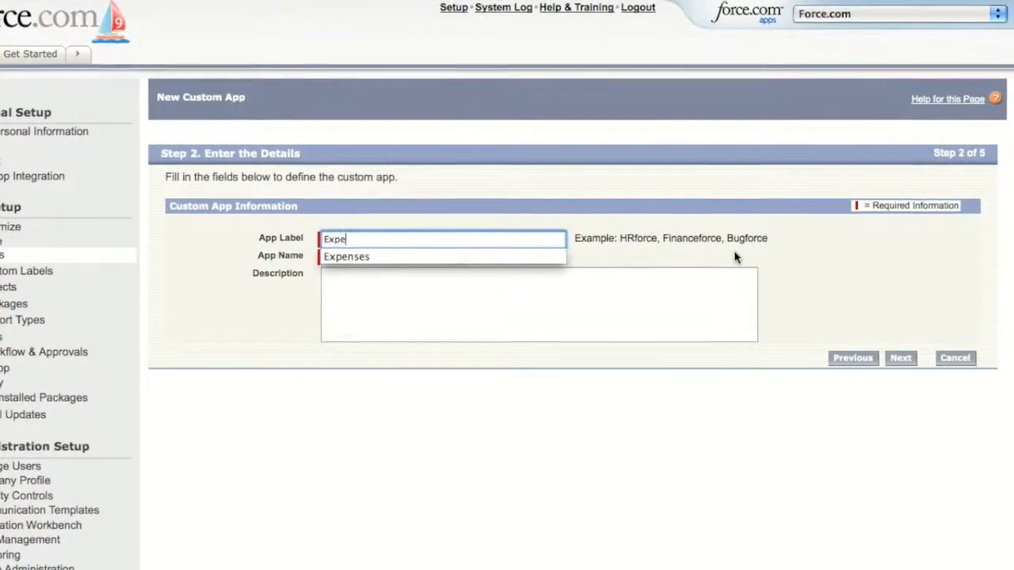
type("nses")
key("Tab")
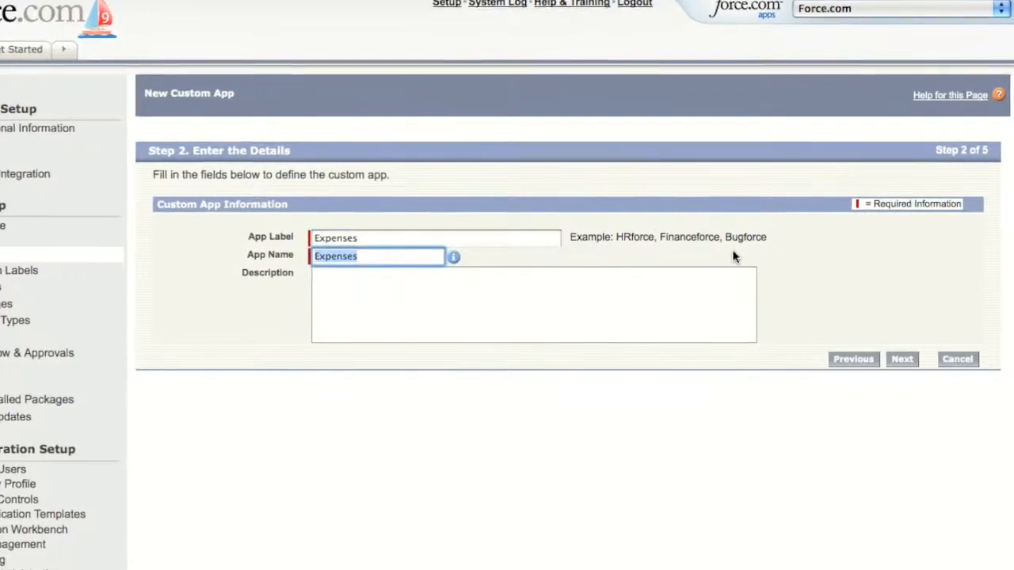
left_click(904, 360)
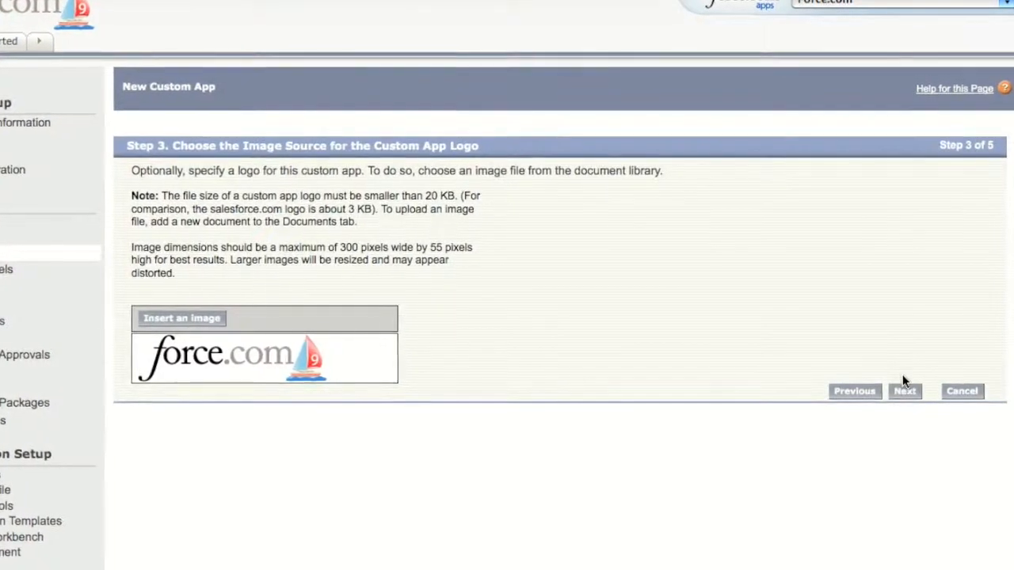
left_click(907, 394)
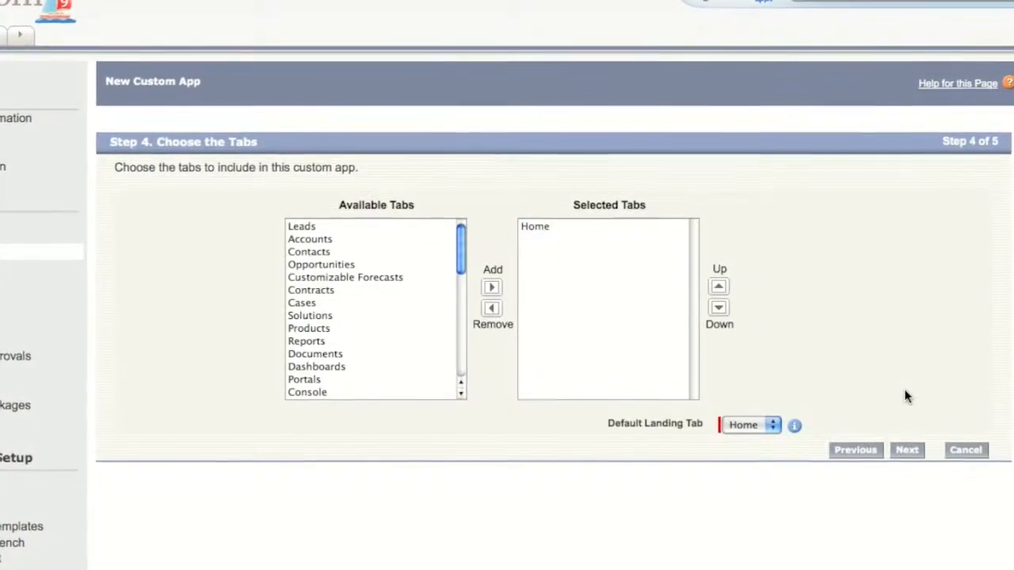
Add the Expenses tab to the app's selected tabs and make it the default landing tab.
left_click(481, 289)
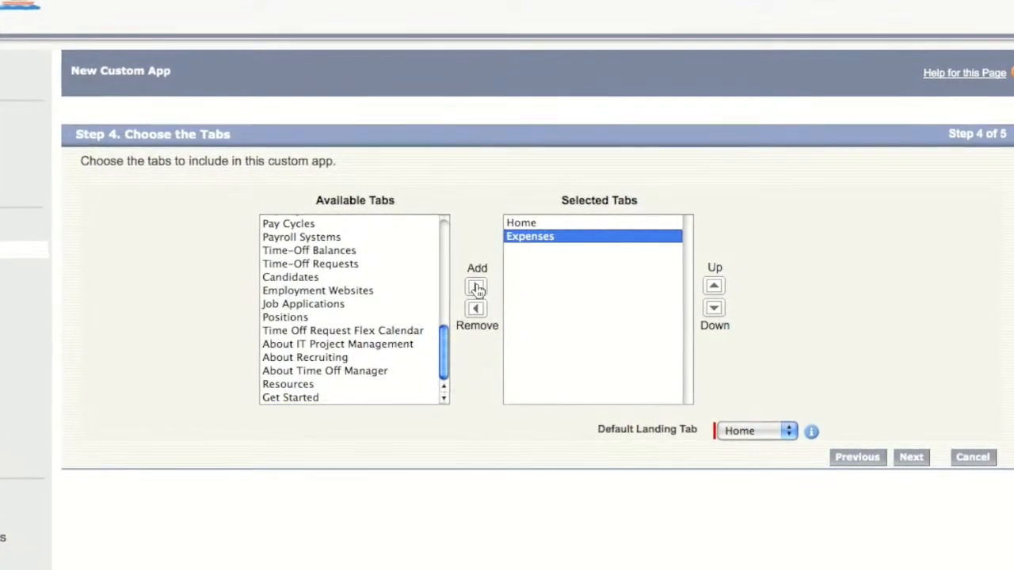
left_click(743, 428)
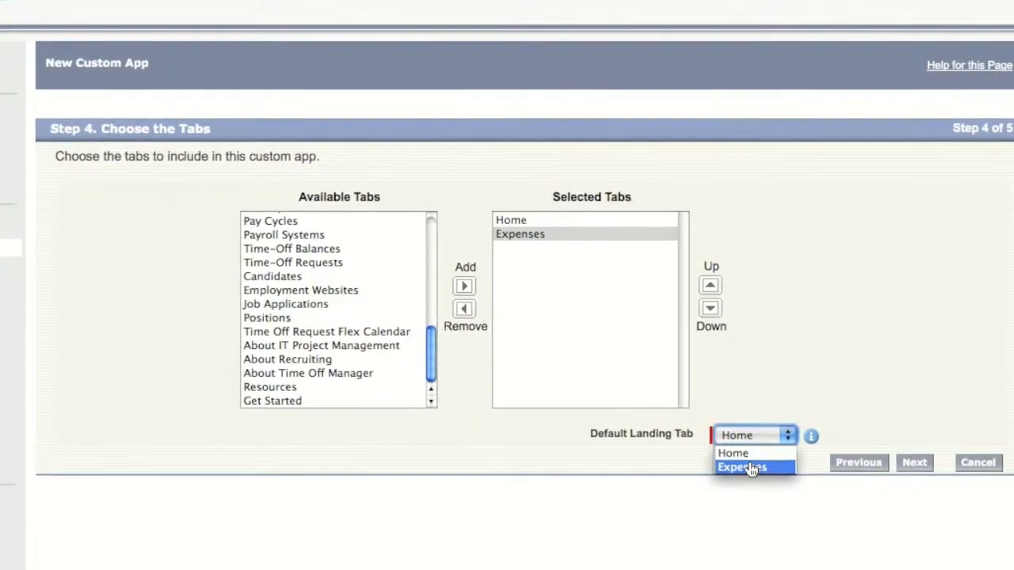
left_click(751, 468)
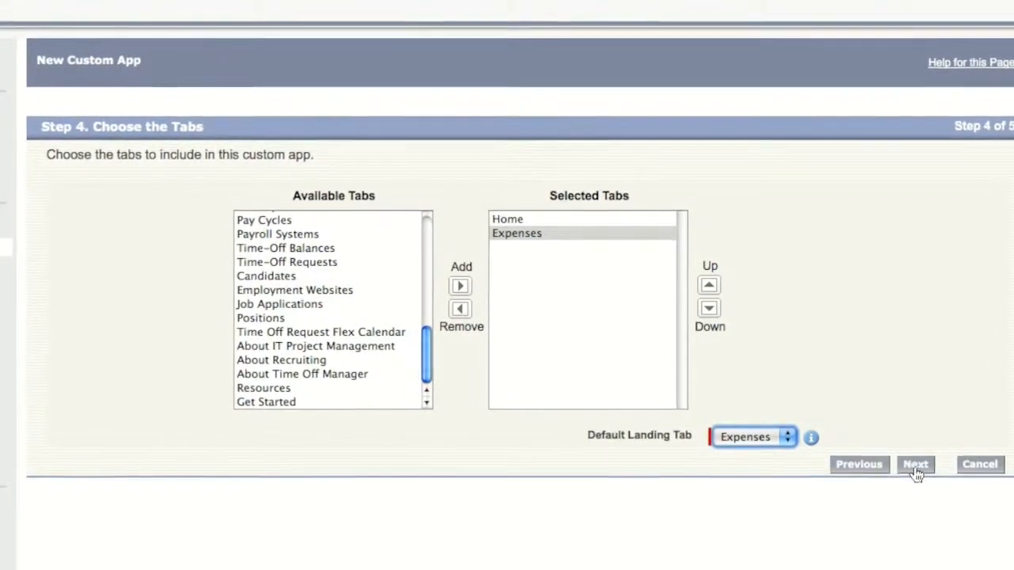
Make the new Expenses app visible to all user profiles and save it.
left_click(916, 465)
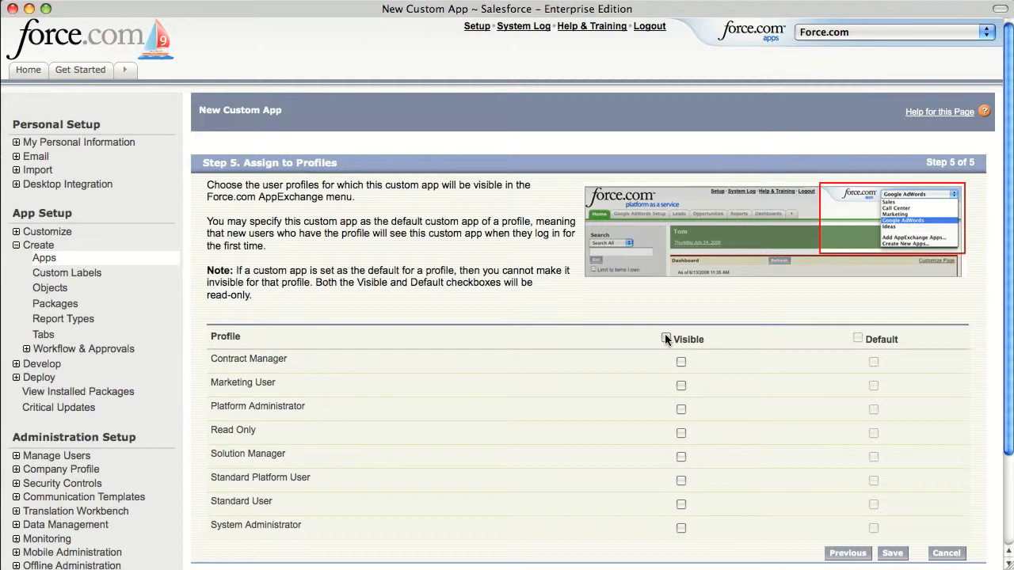
left_click(665, 337)
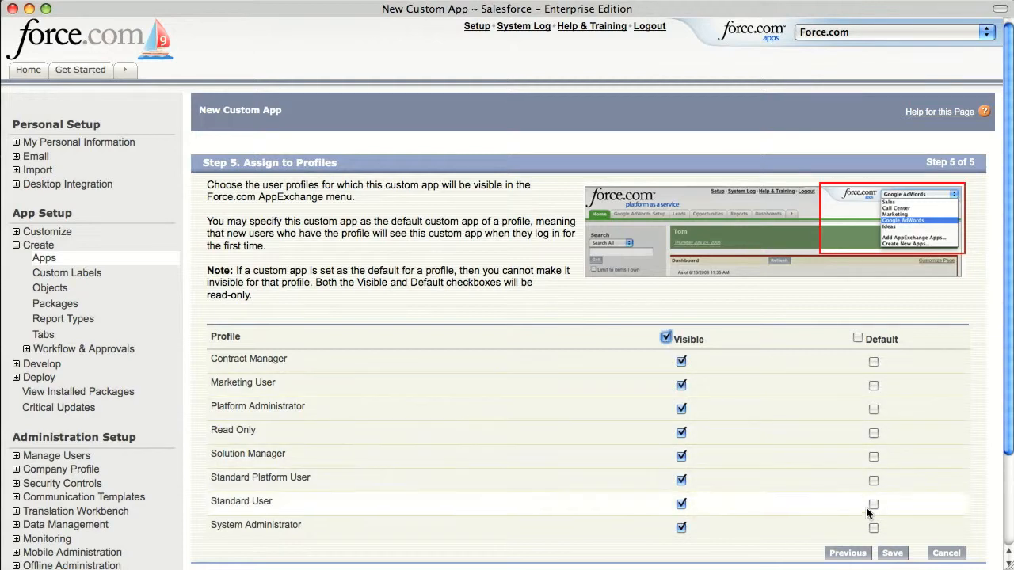
left_click(893, 554)
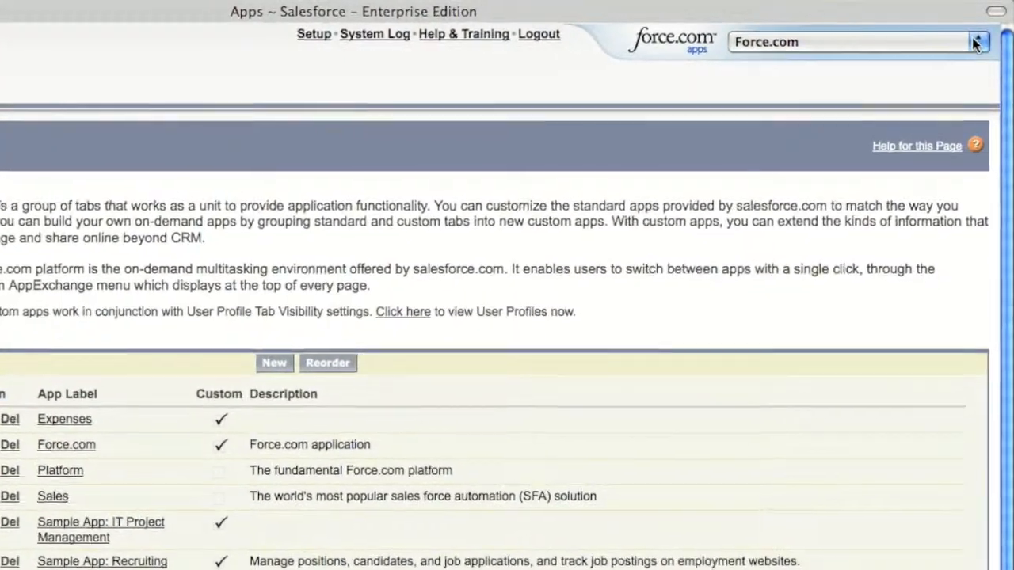
Switch to the Expenses app and start a new expense record named Cloud Force Flight.
left_click(983, 38)
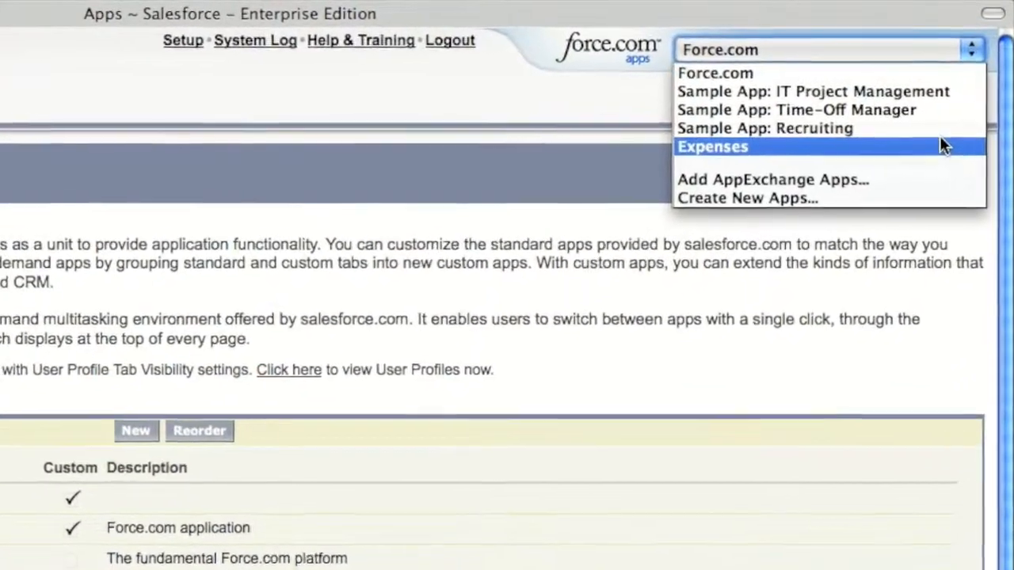
left_click(947, 139)
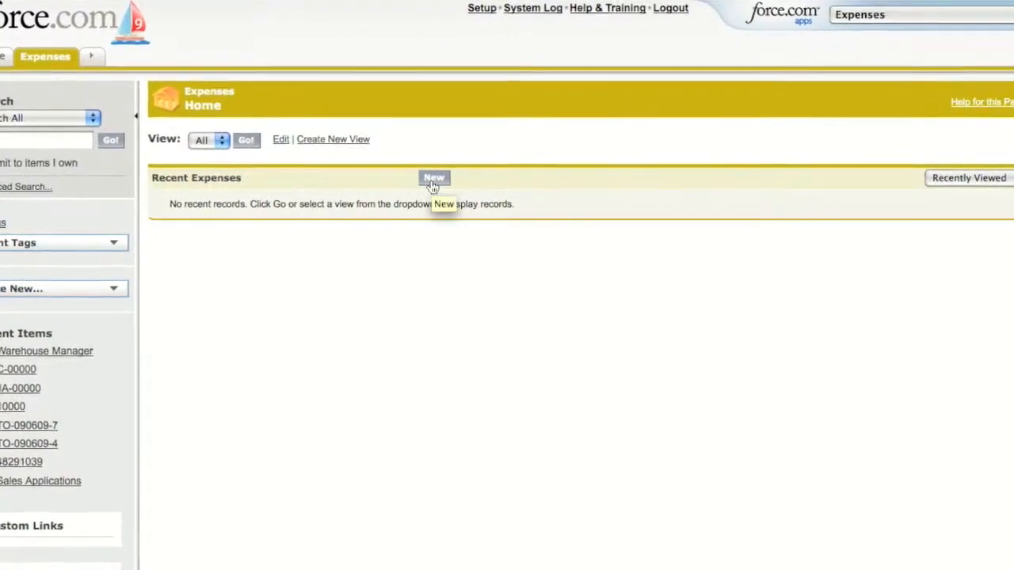
left_click(434, 180)
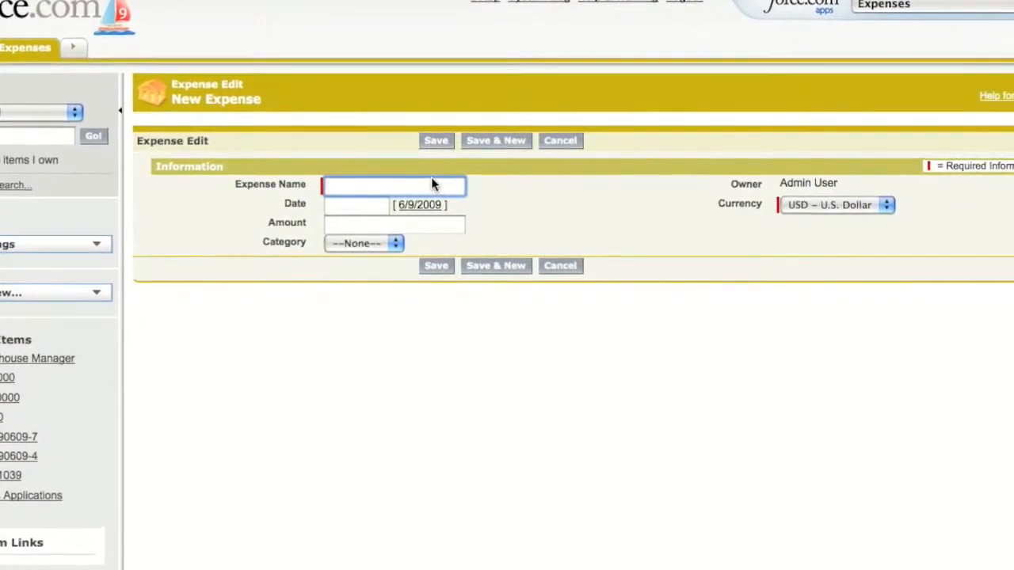
type("Cloud Force")
key("Down")
key("Return")
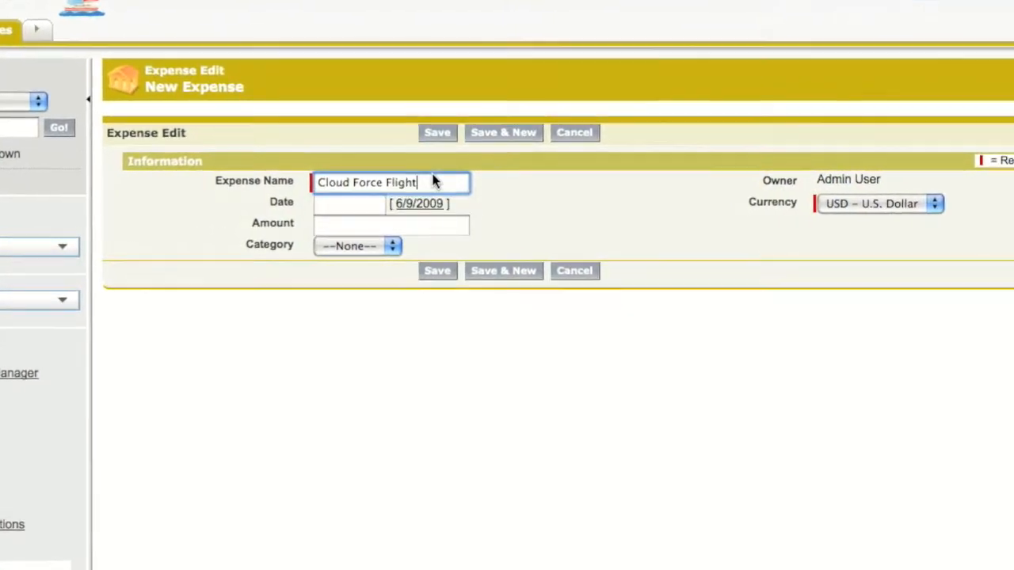
Set the expense's date to 6/9/2009 and its amount to 265, with USD - U.S. Dollar as the currency.
left_click(350, 203)
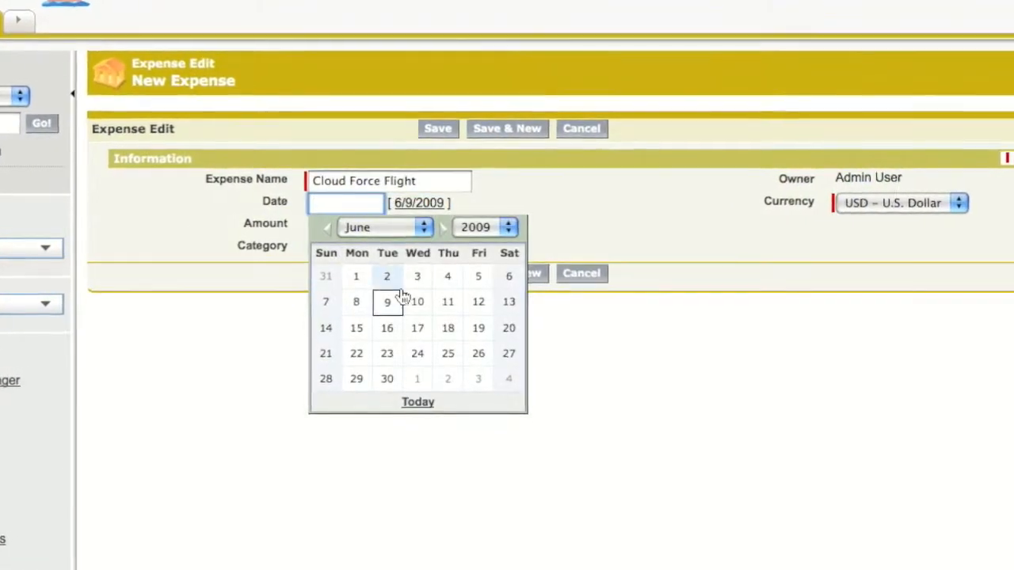
left_click(388, 302)
left_click(367, 226)
type("265")
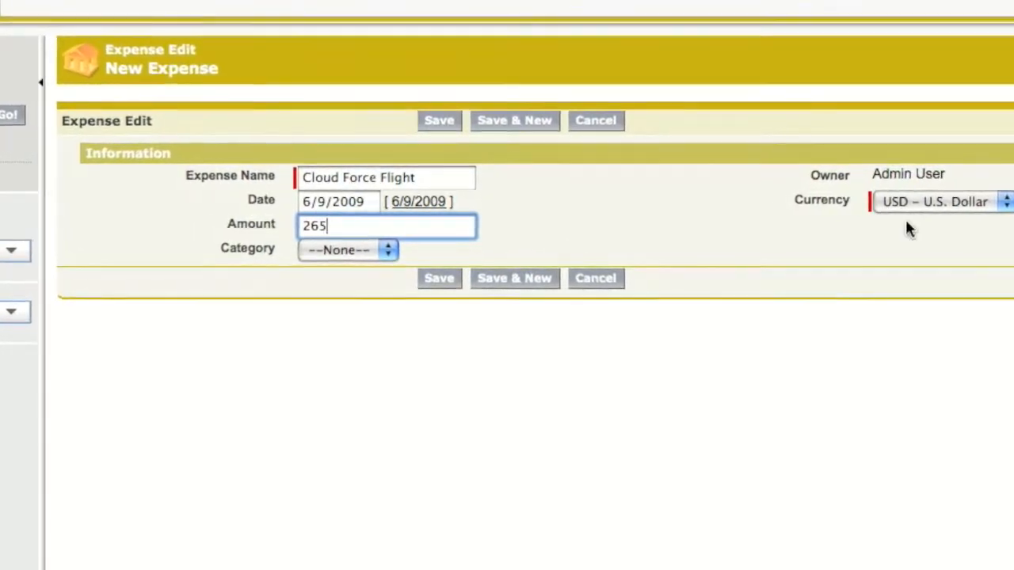
left_click(939, 201)
left_click(942, 222)
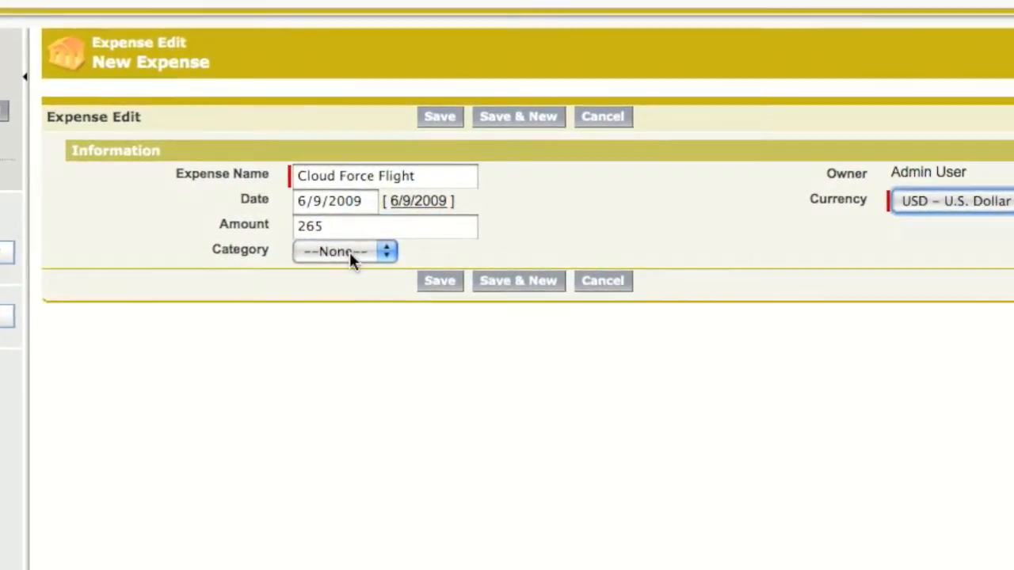
Set the expense's category to Flight and save the record.
left_click(387, 250)
left_click(360, 308)
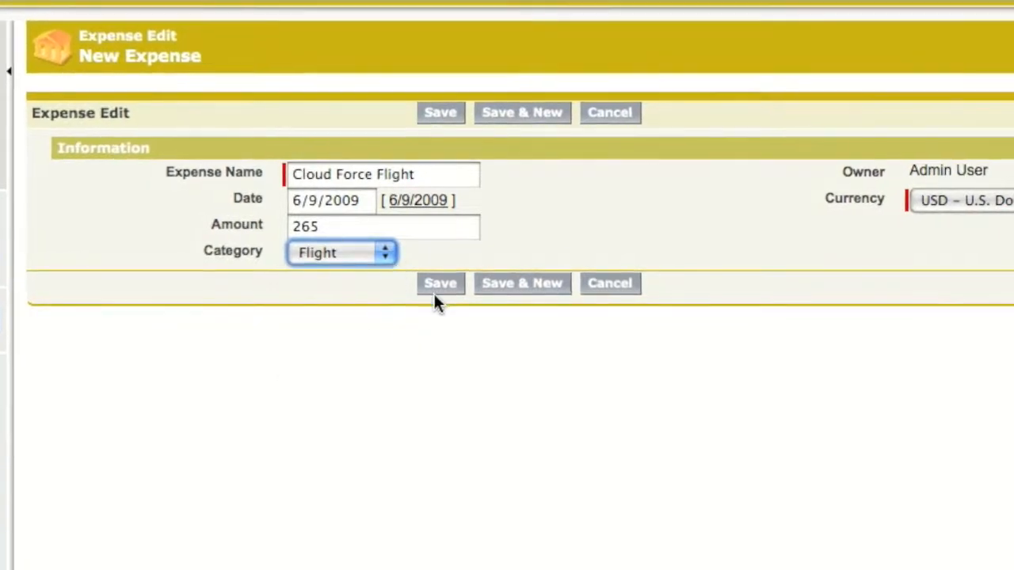
left_click(437, 285)
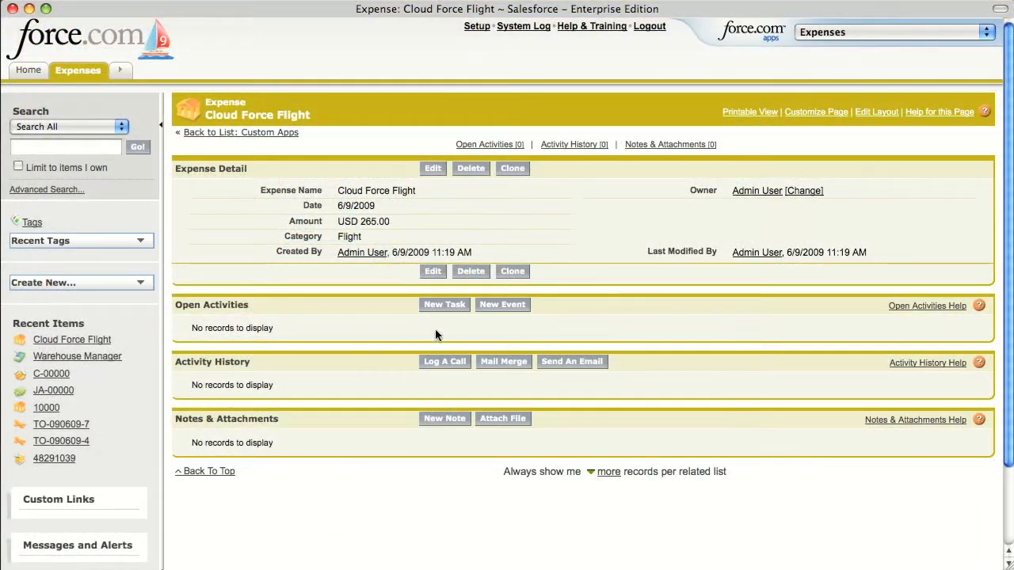